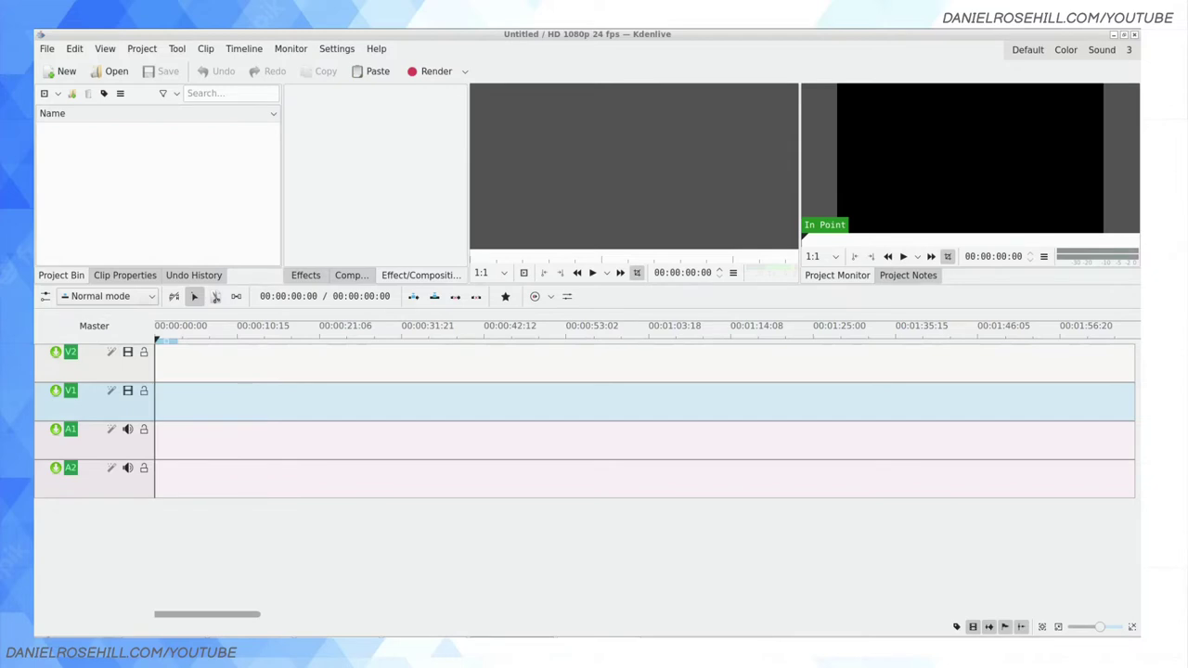
# Import the short channel intro clip from the VFX folder and place it at the start of V1.
pyautogui.click(47, 48)
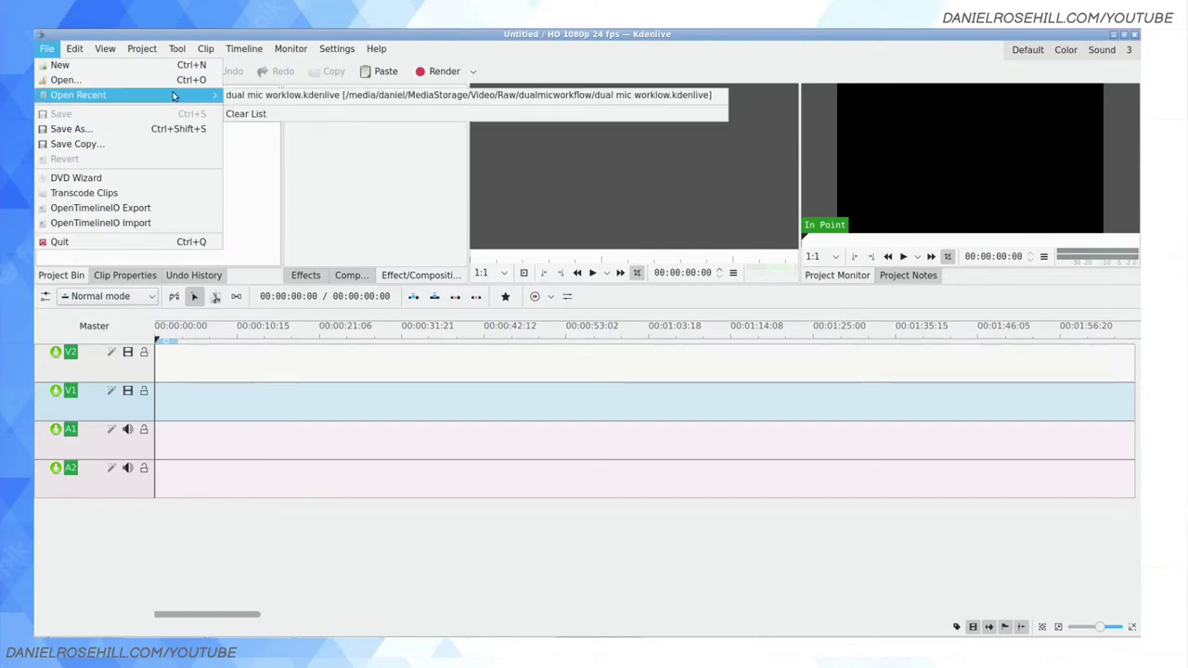
pyautogui.click(394, 243)
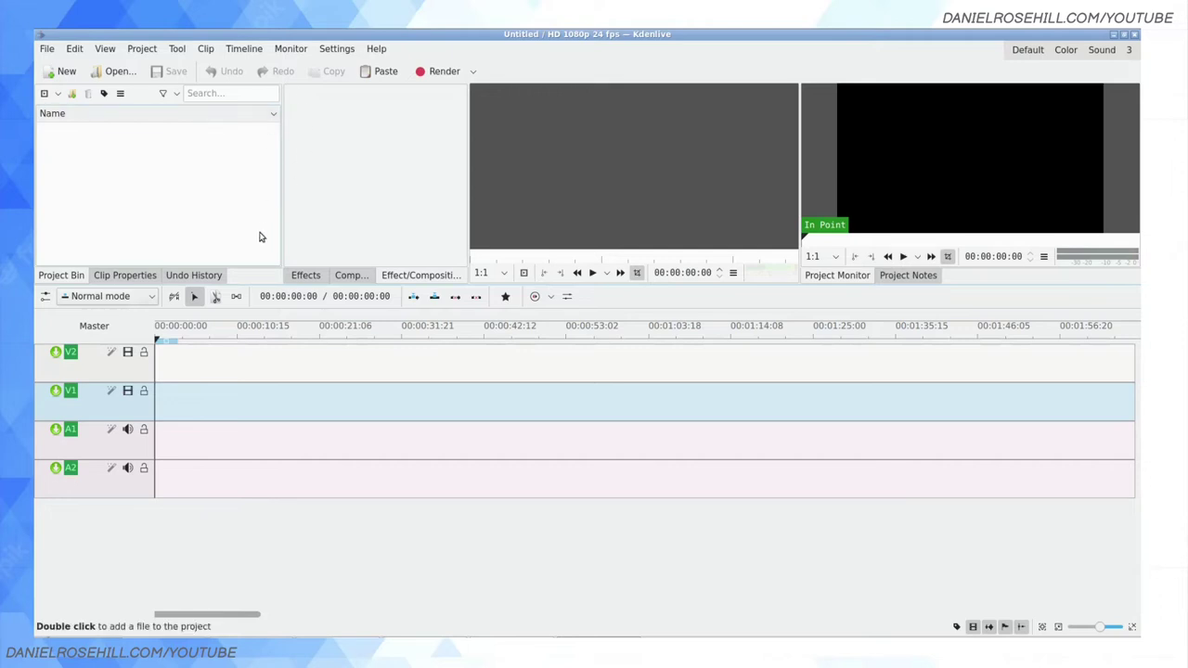
pyautogui.doubleClick(162, 181)
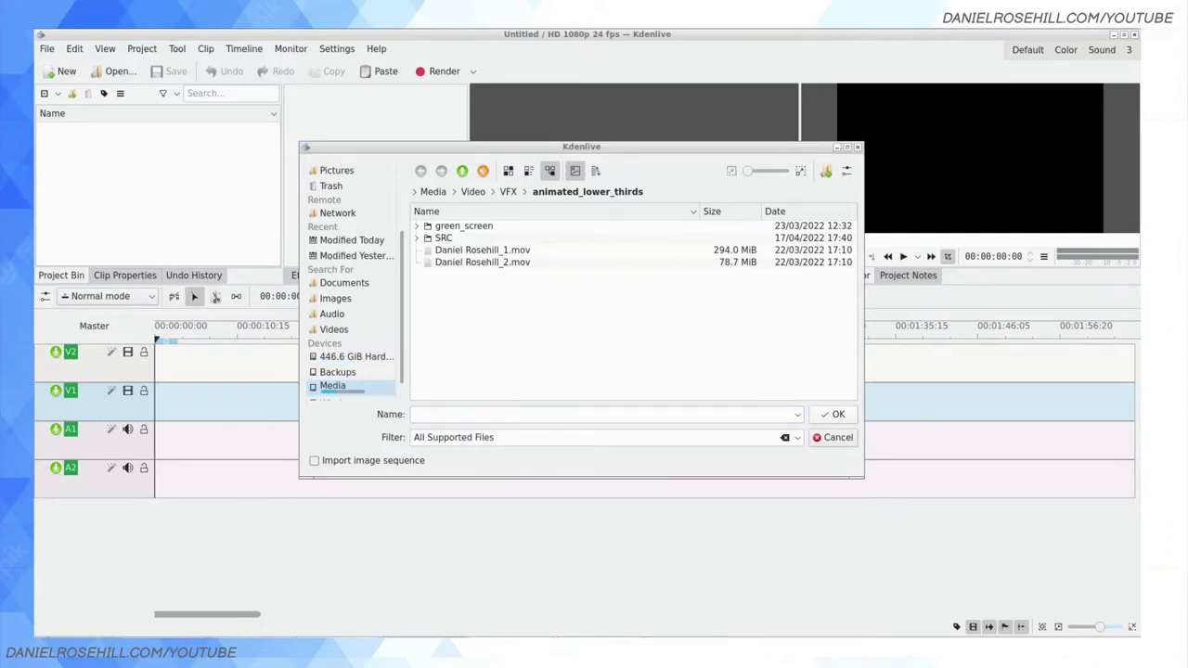
pyautogui.click(509, 192)
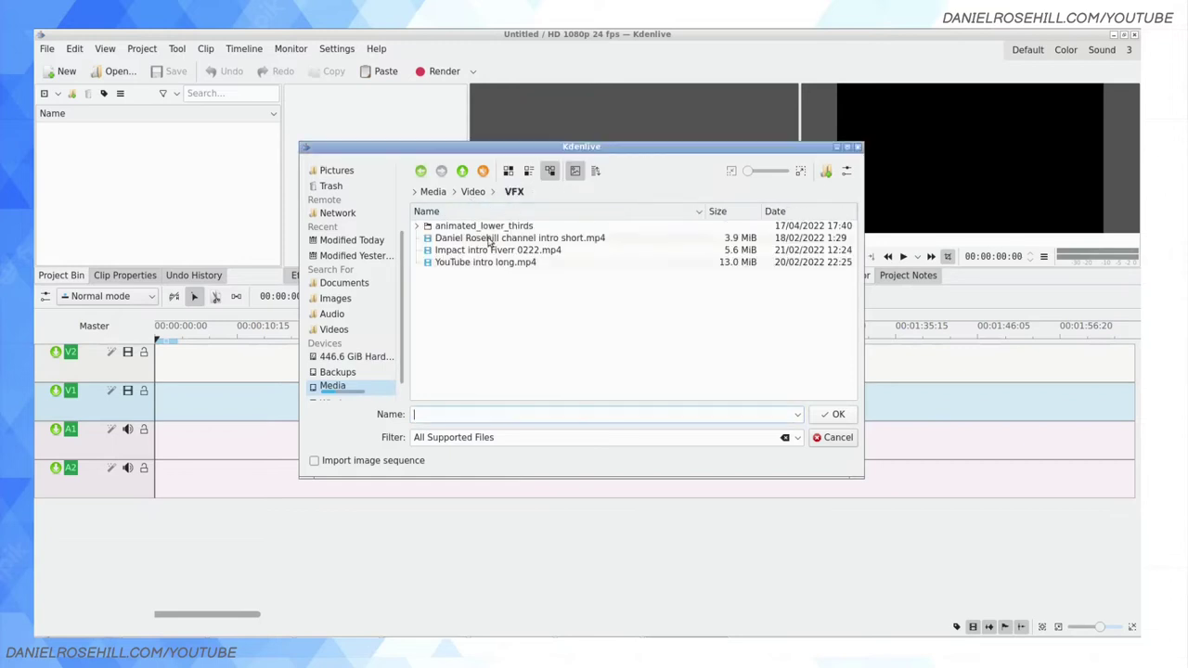
pyautogui.doubleClick(534, 240)
pyautogui.moveTo(79, 139); pyautogui.dragTo(171, 395)
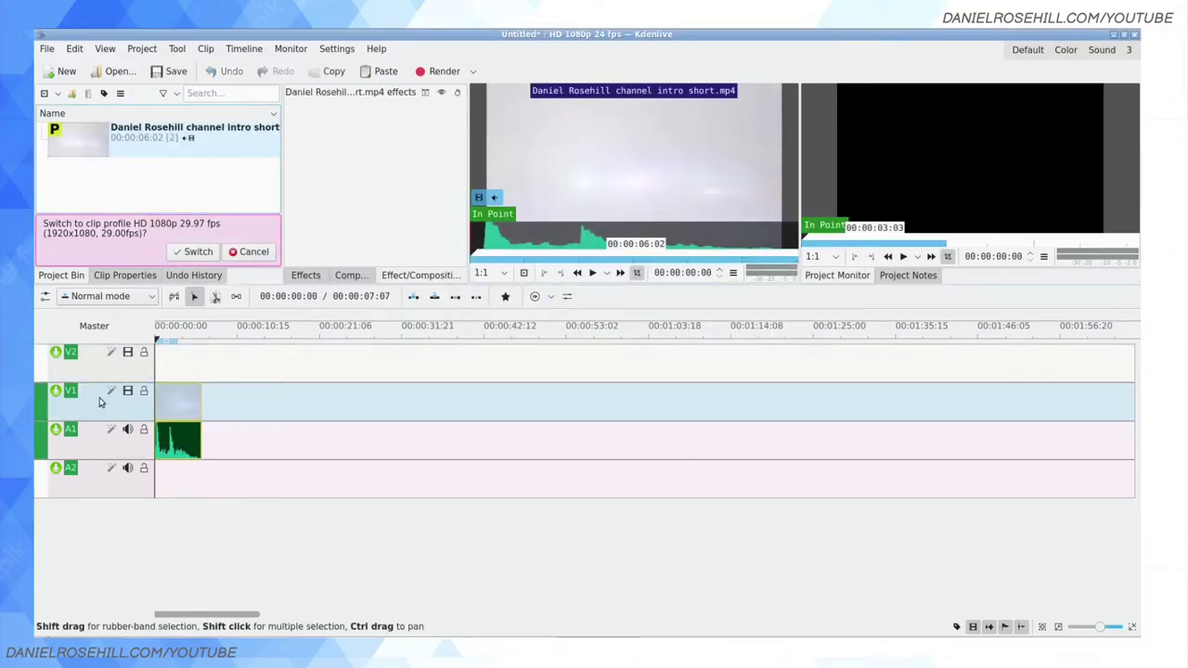
# Give the intro clip a 20-frame fade-in, preview it, and trim it to 00:00:05:07.
pyautogui.click(165, 387)
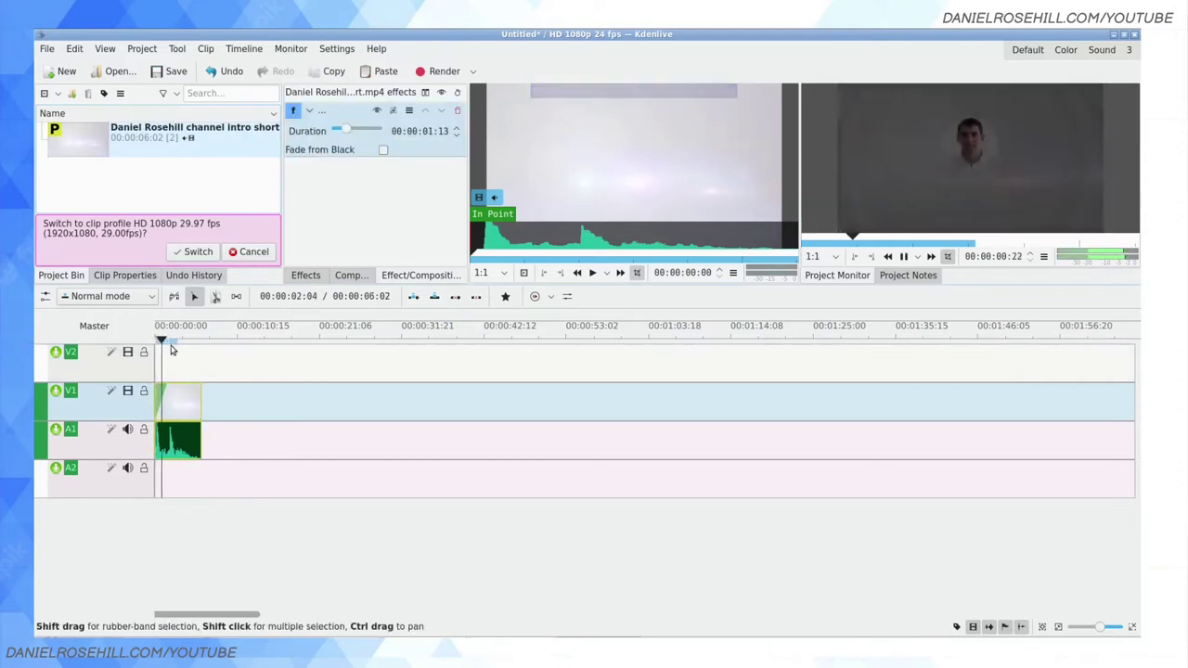
pyautogui.moveTo(159, 387); pyautogui.dragTo(162, 388)
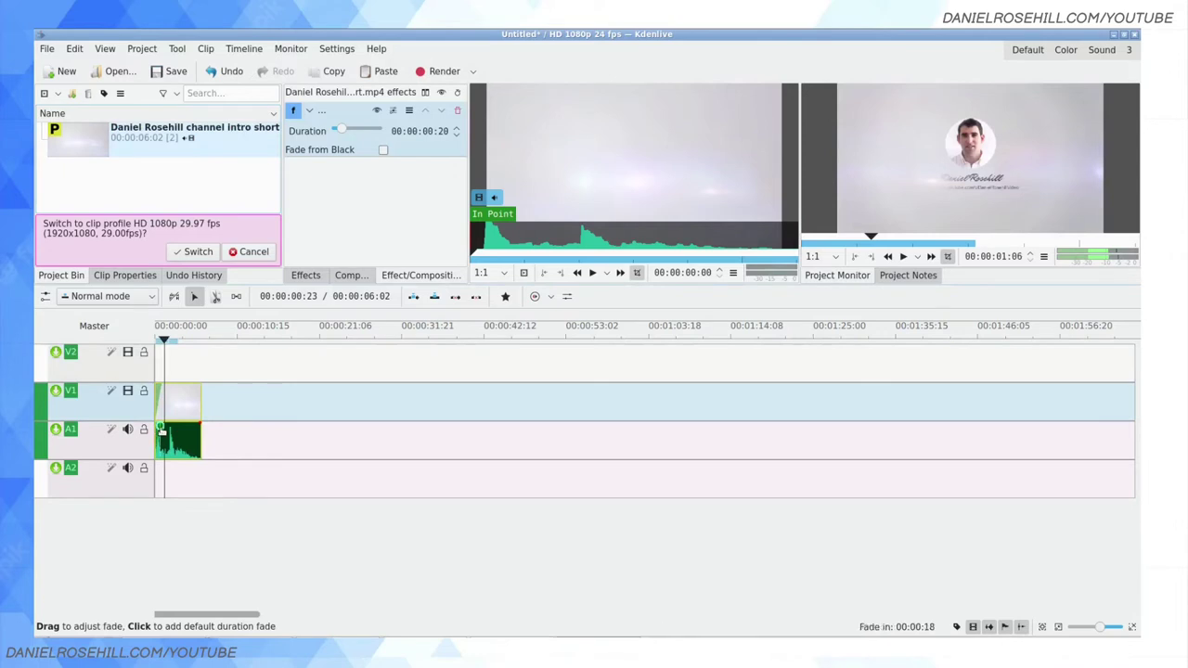
pyautogui.press('space')
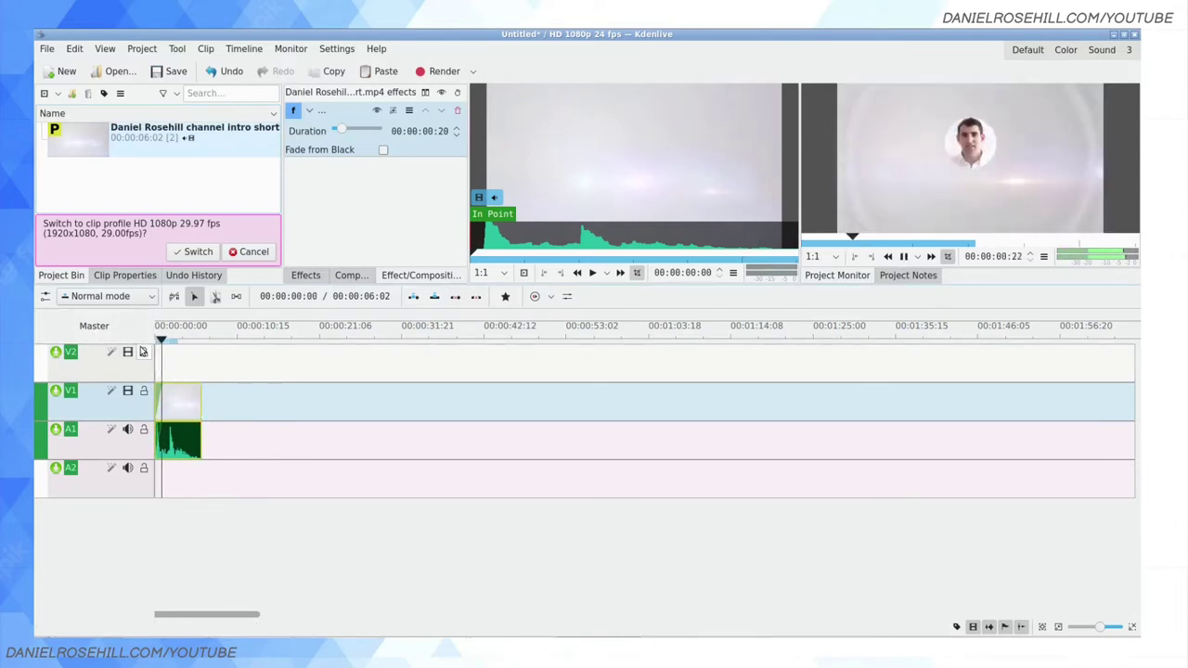
pyautogui.press('space')
pyautogui.press('space')
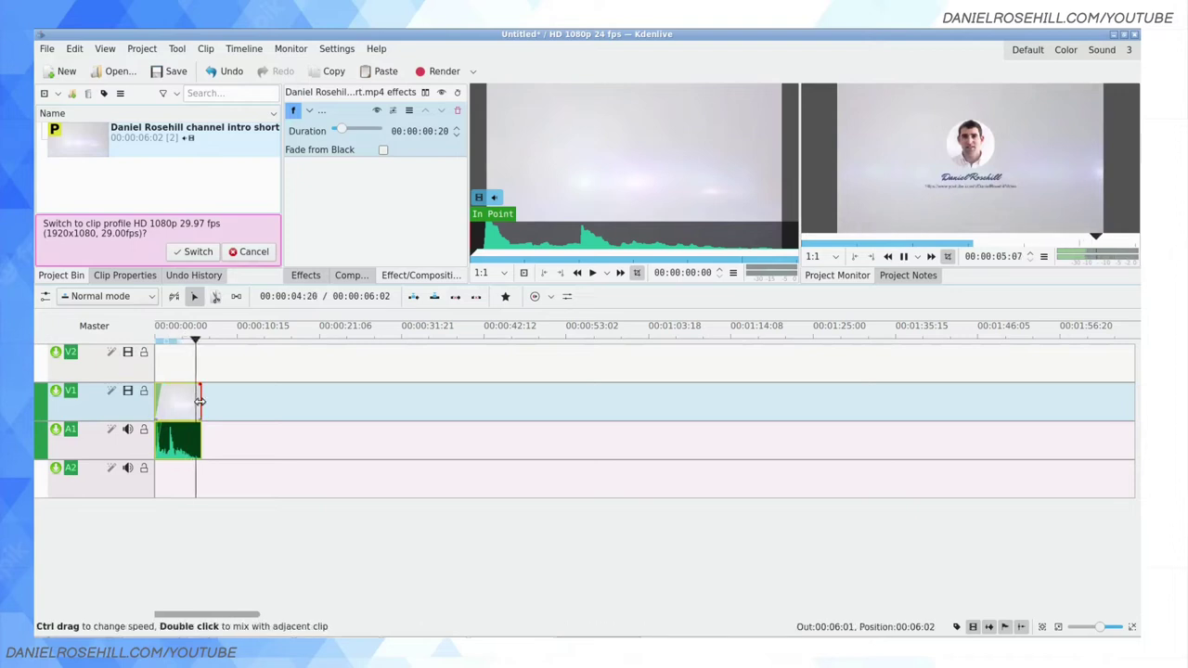
pyautogui.moveTo(200, 394); pyautogui.dragTo(195, 395)
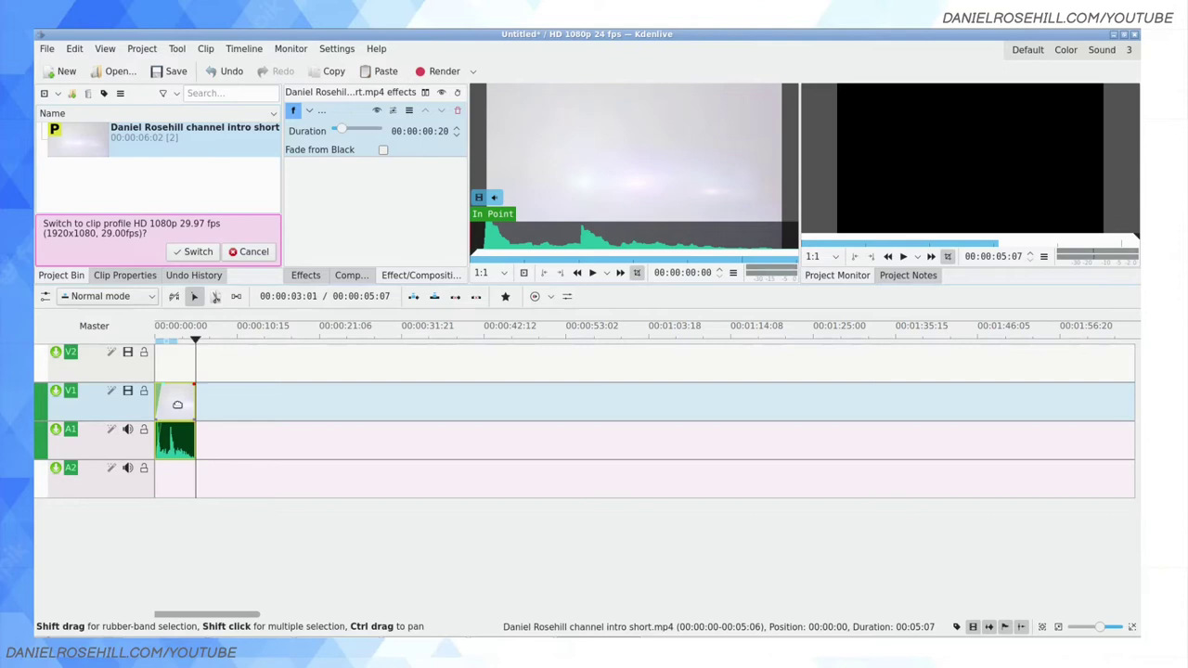
# Paste a second intro copy at about 00:00:12 and import the second lower-third .mov as a proxy clip.
pyautogui.click(251, 418)
pyautogui.hotkey('ctrl', 'v')
pyautogui.doubleClick(118, 199)
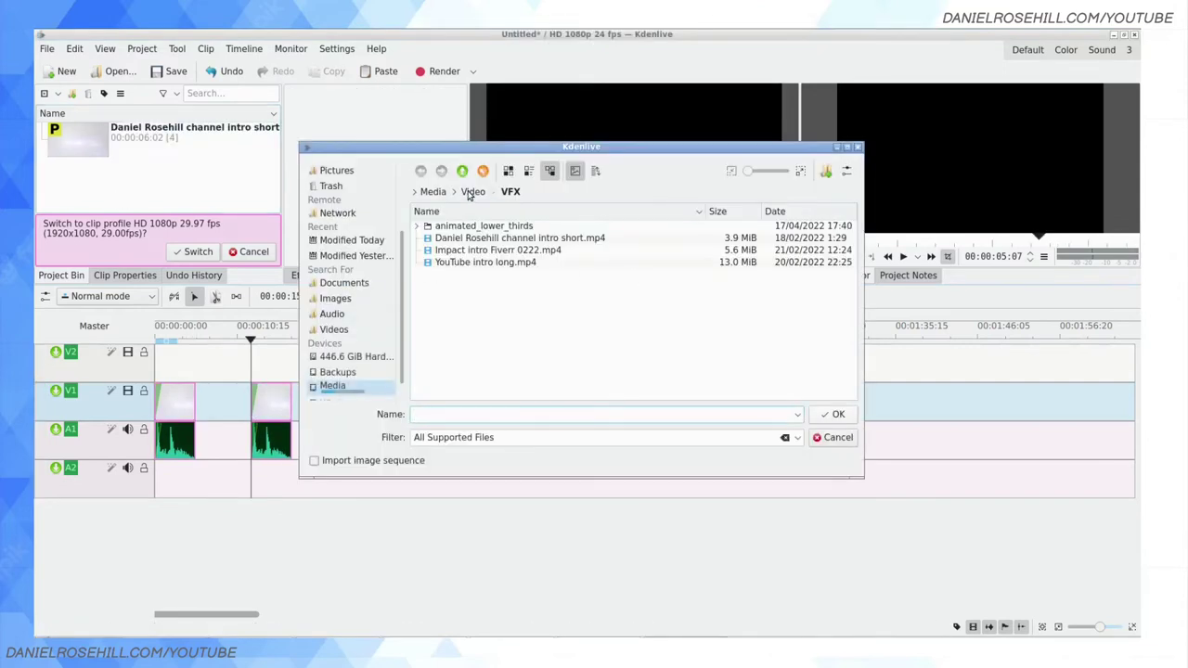
pyautogui.doubleClick(462, 227)
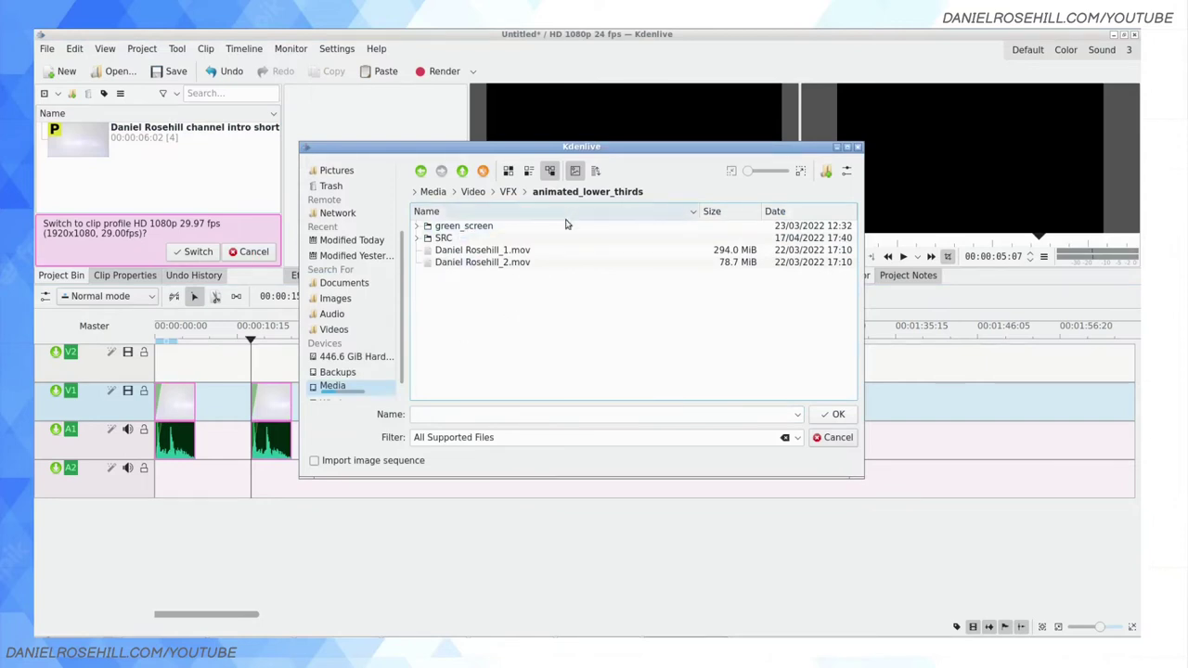
pyautogui.doubleClick(501, 263)
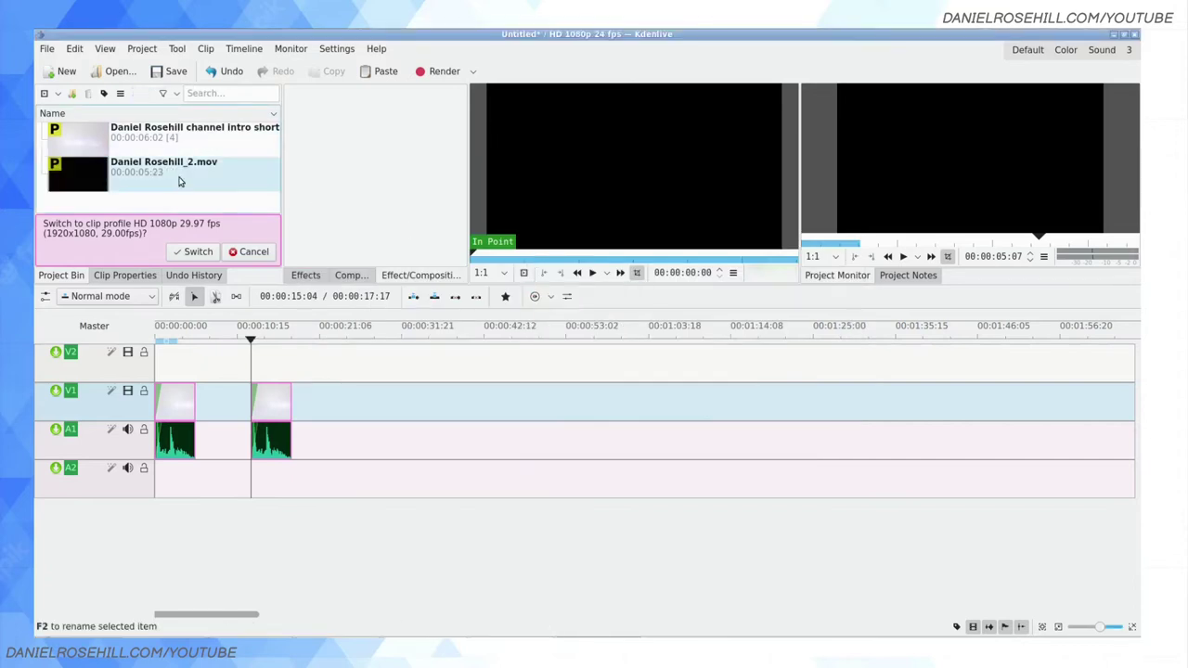
pyautogui.rightClick(180, 182)
pyautogui.click(232, 289)
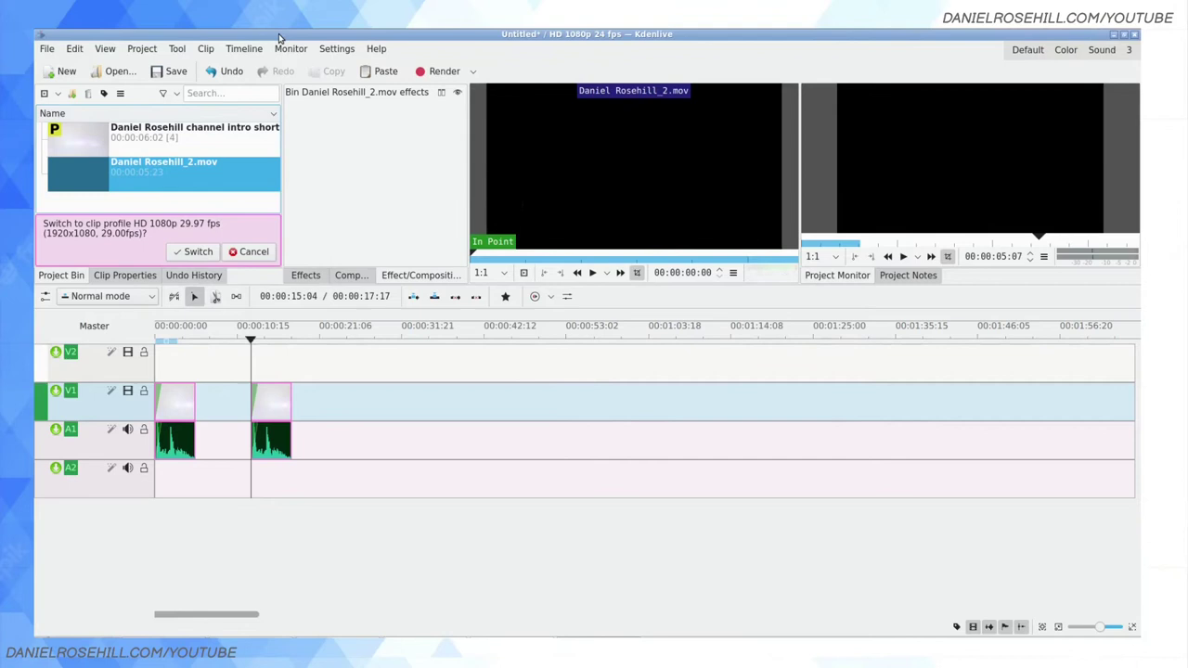
# Place the lower-third clip on V2 above the second intro and apply a Transform composition.
pyautogui.moveTo(186, 172); pyautogui.dragTo(247, 376)
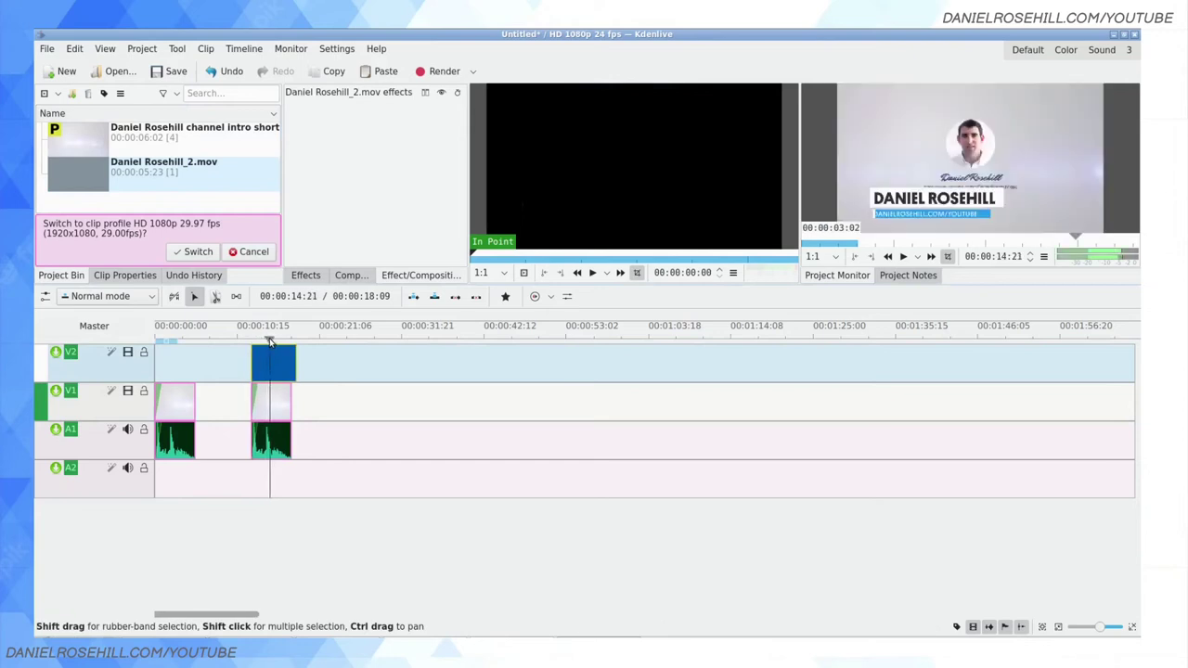
pyautogui.click(306, 275)
pyautogui.click(351, 276)
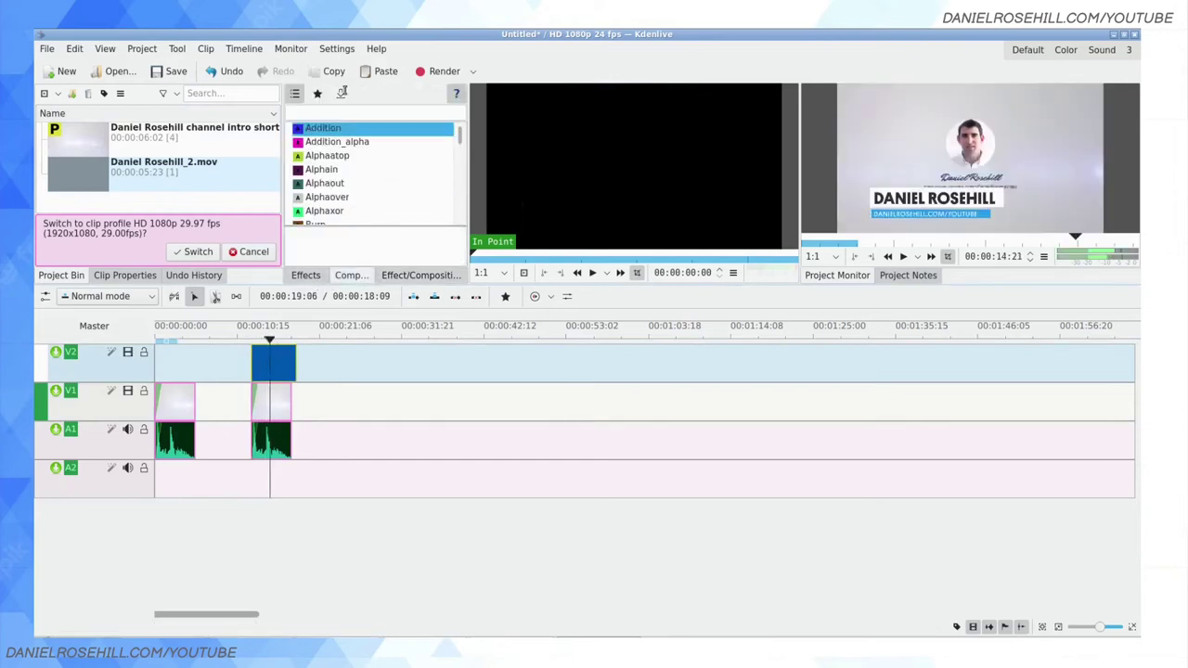
pyautogui.write('trans')
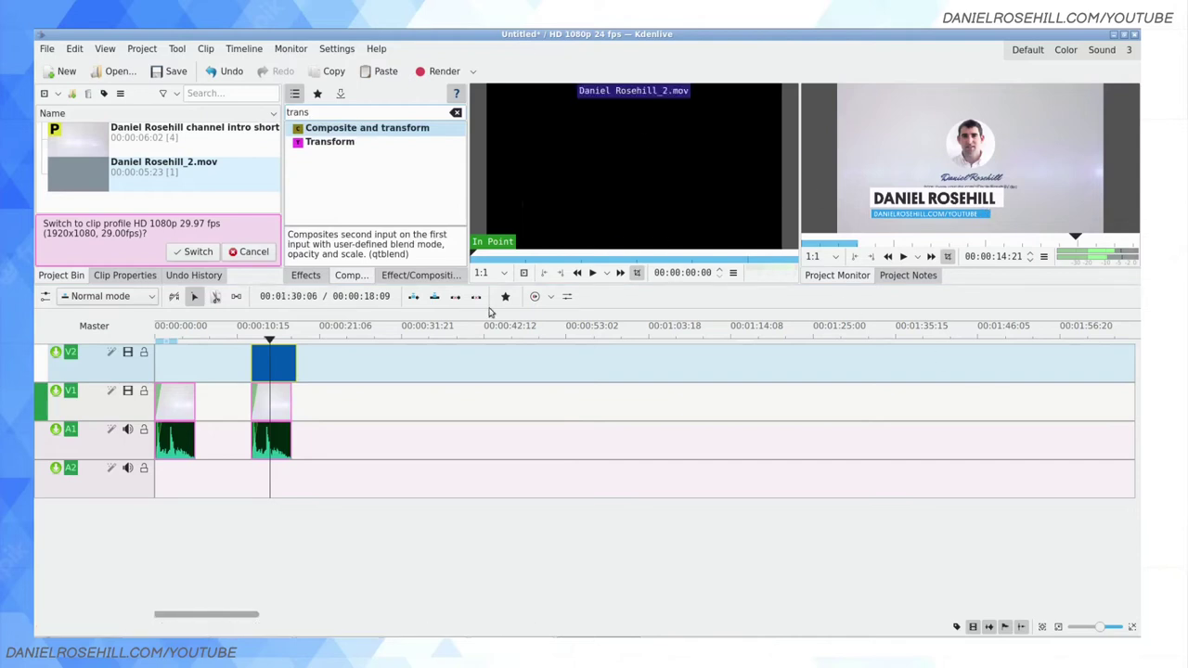
pyautogui.moveTo(336, 143); pyautogui.dragTo(265, 371)
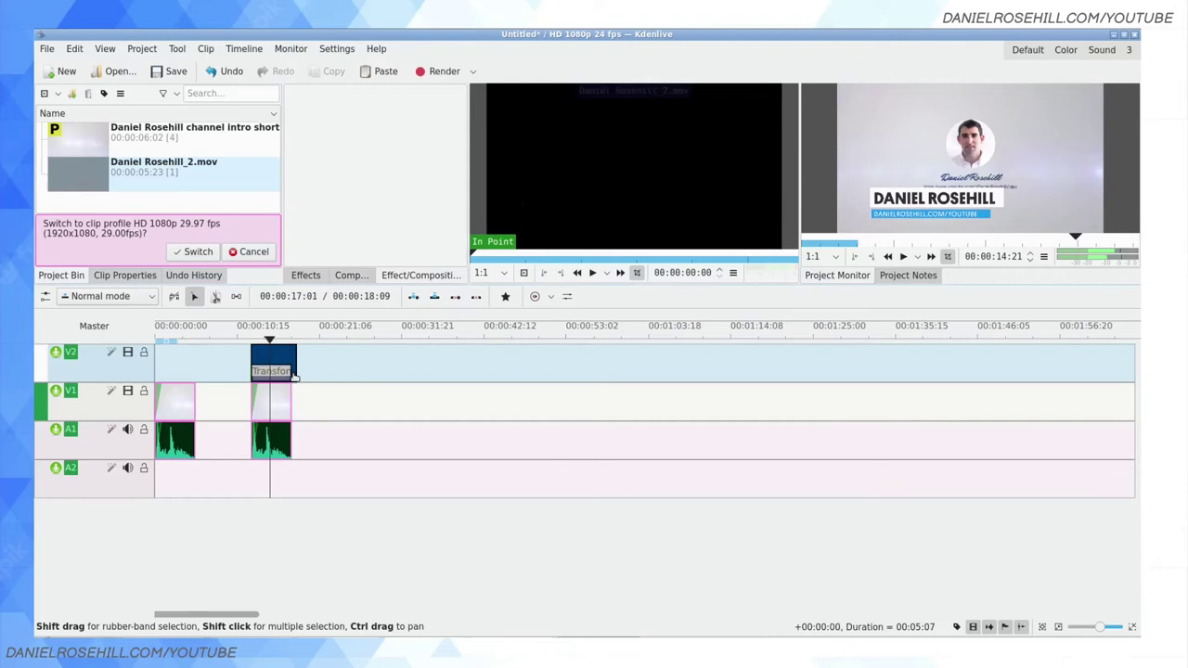
pyautogui.click(286, 373)
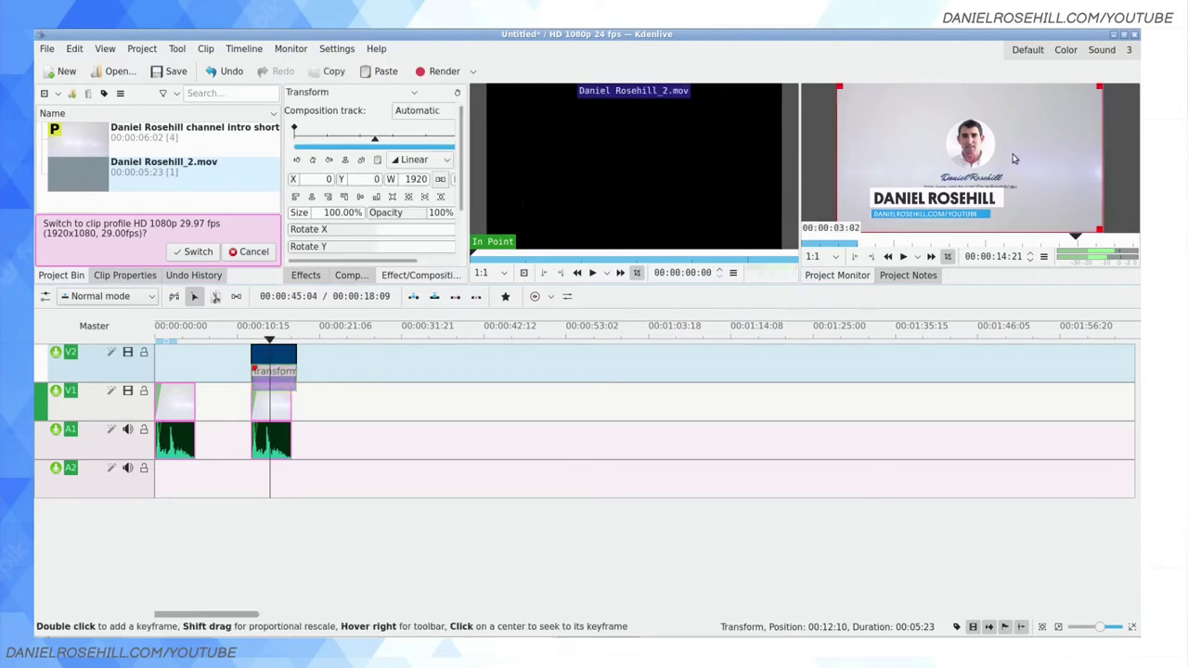
# Scale the lower third to 82.31% and position it at X -200, Y 253.
pyautogui.moveTo(965, 158); pyautogui.dragTo(931, 176)
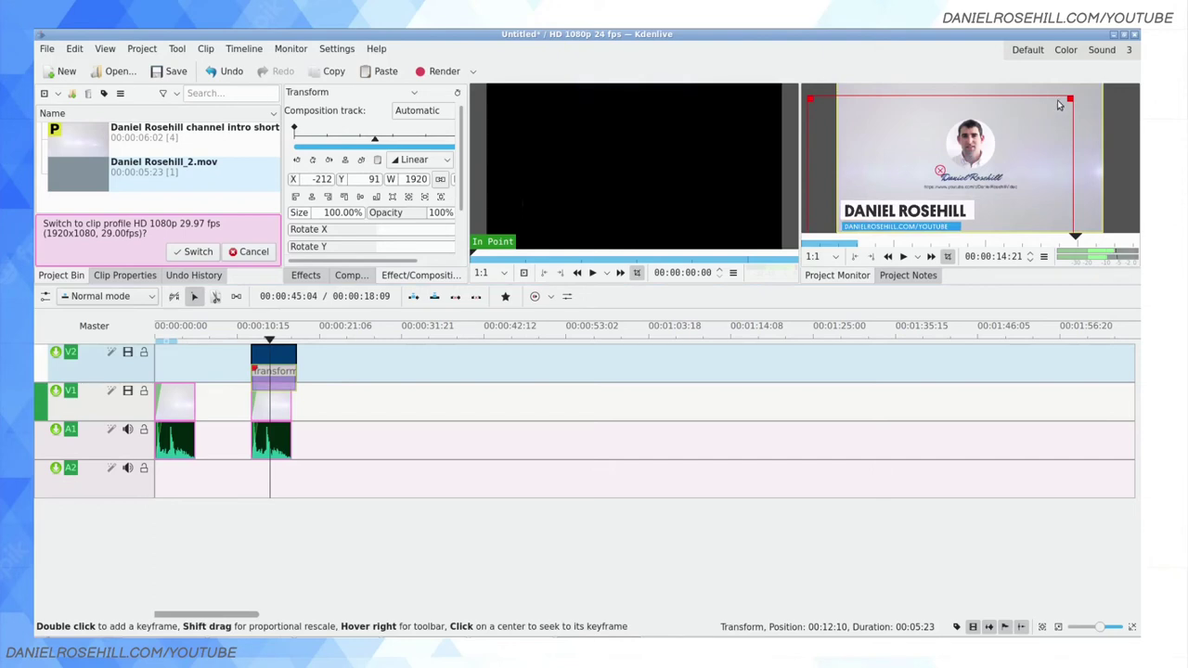
pyautogui.moveTo(1070, 99); pyautogui.dragTo(1032, 124)
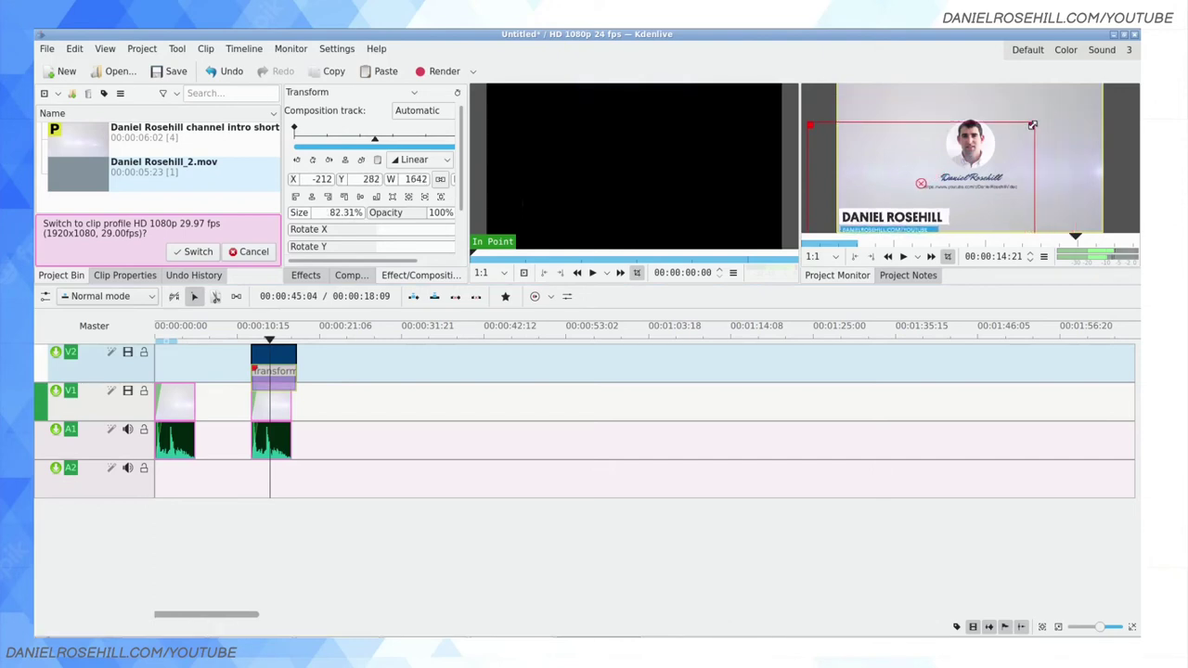
pyautogui.moveTo(923, 185); pyautogui.dragTo(924, 180)
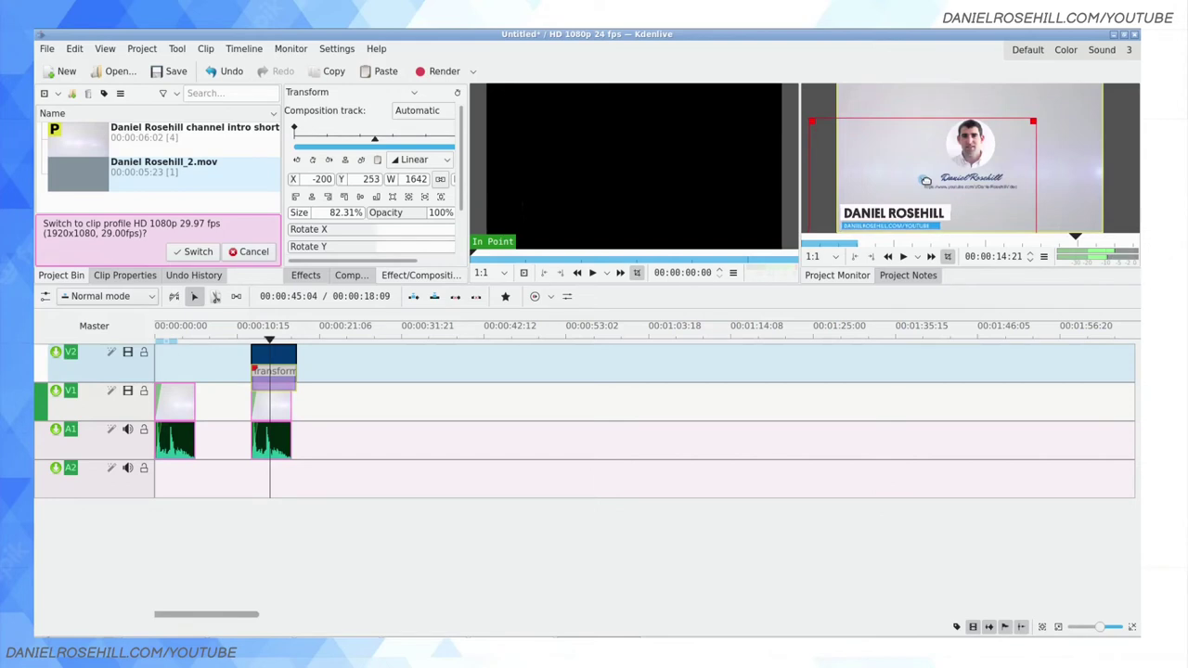
pyautogui.click(649, 471)
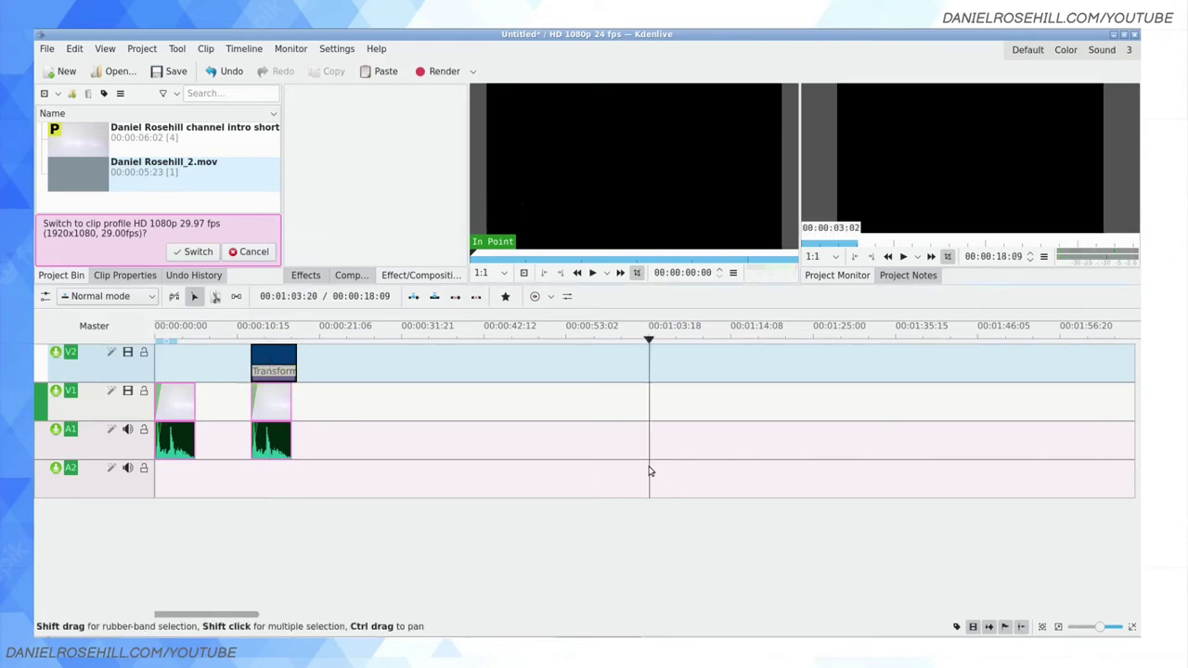
# Delete the second intro copy near 00:00:10 from V1/A1.
pyautogui.click(265, 406)
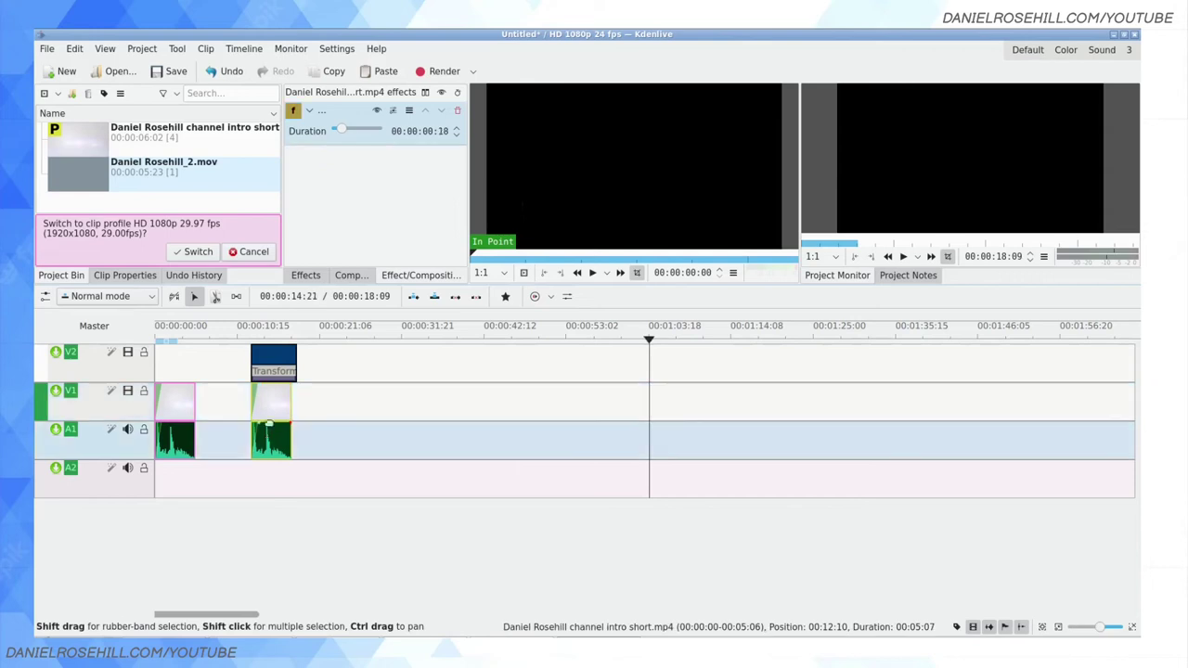
pyautogui.press('Delete')
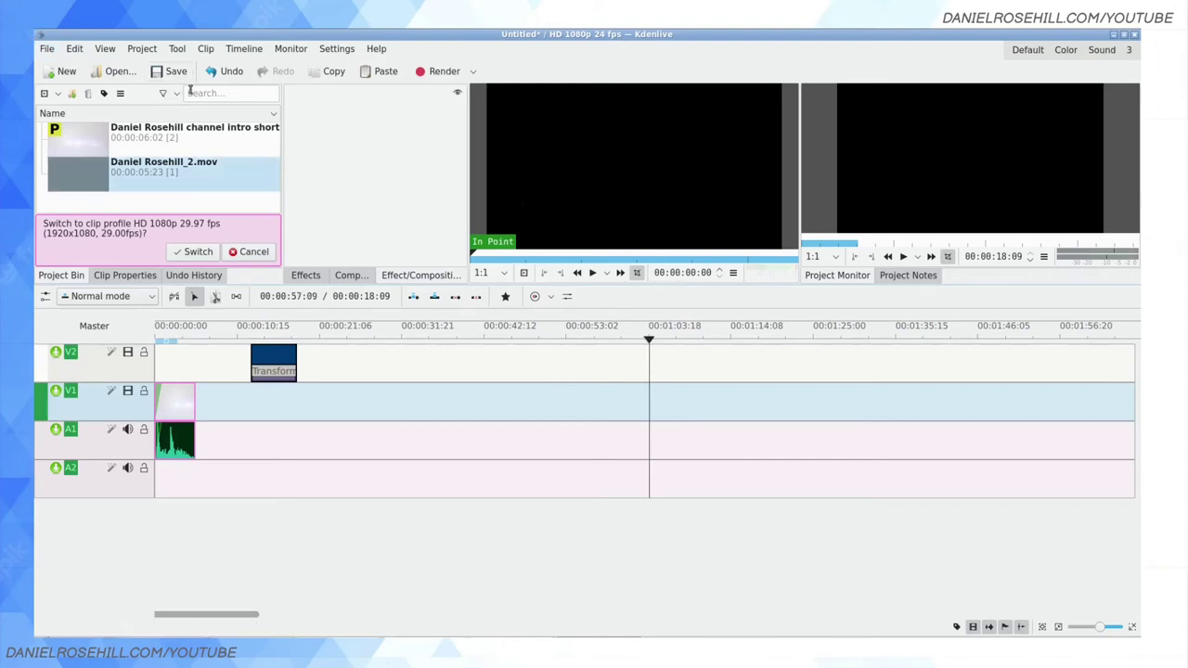
# Save the project as 'Vlog timeline' in Video/Projects/Timeline templates.
pyautogui.click(46, 49)
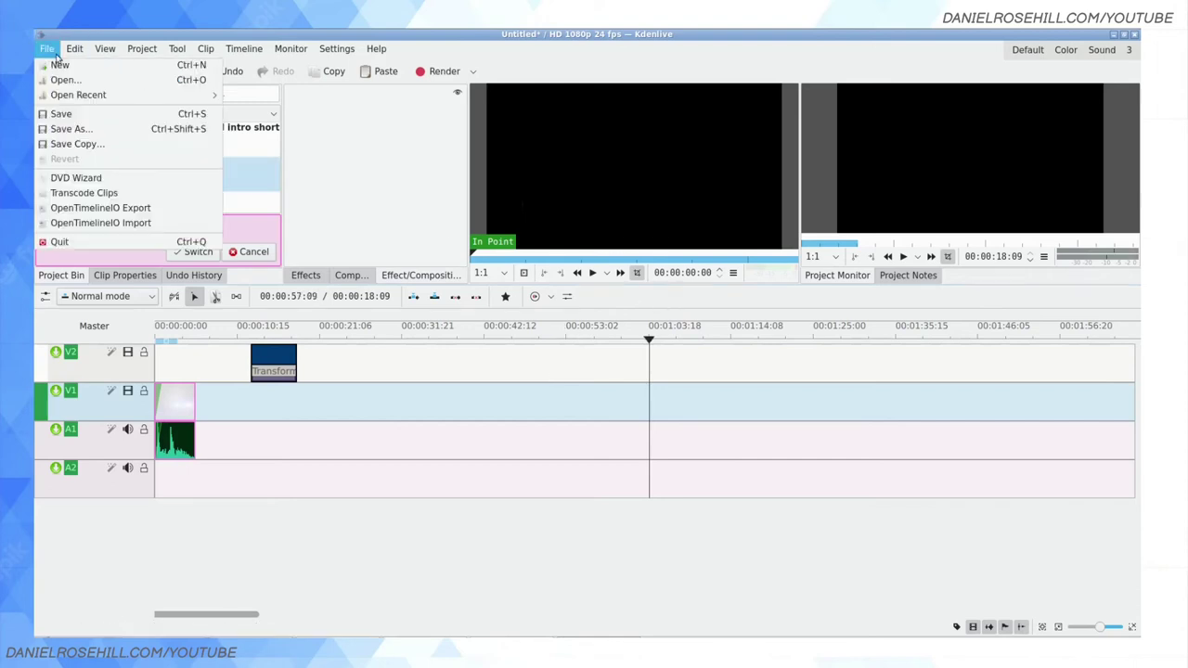
pyautogui.click(131, 129)
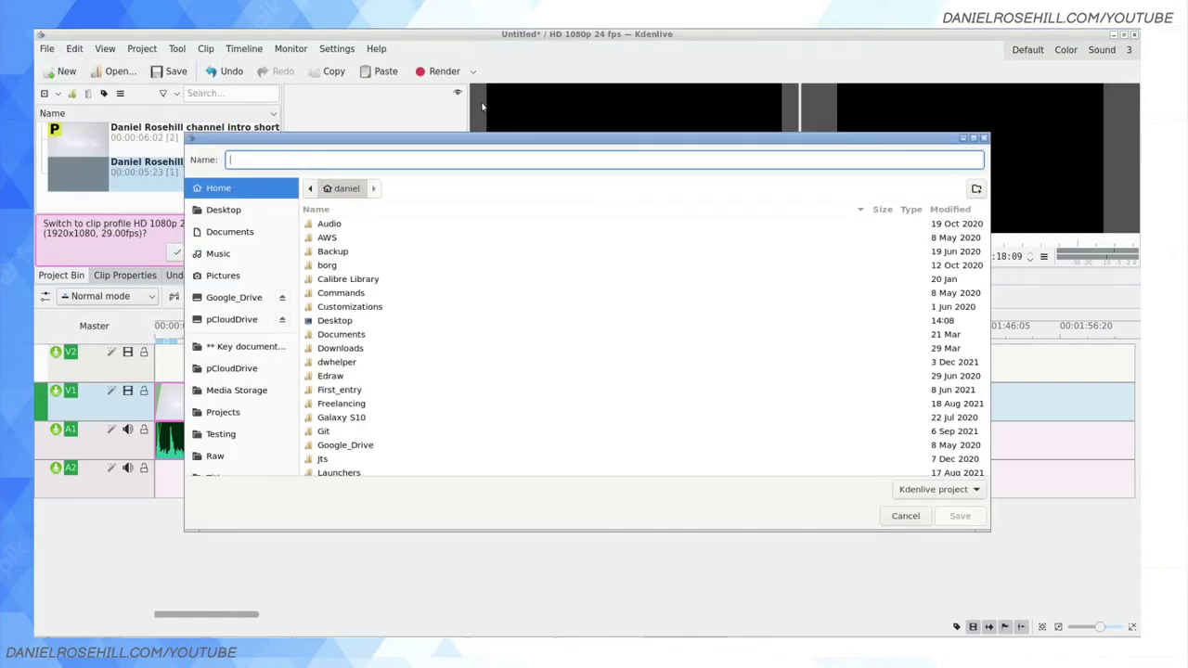
pyautogui.click(242, 456)
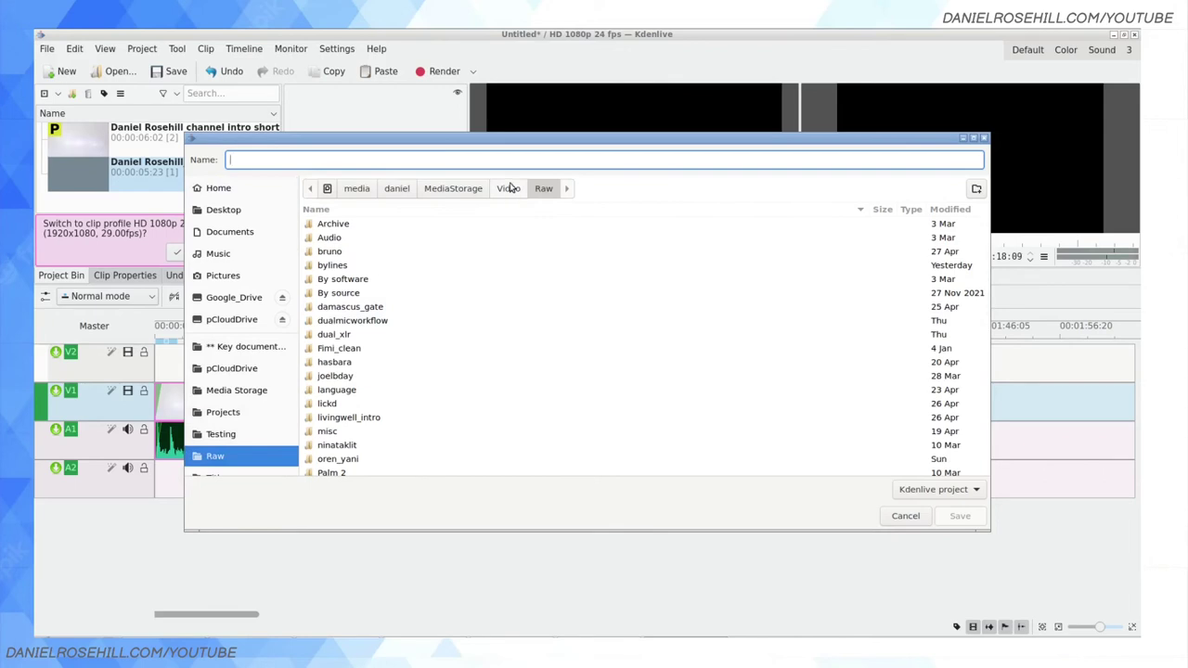
pyautogui.click(509, 189)
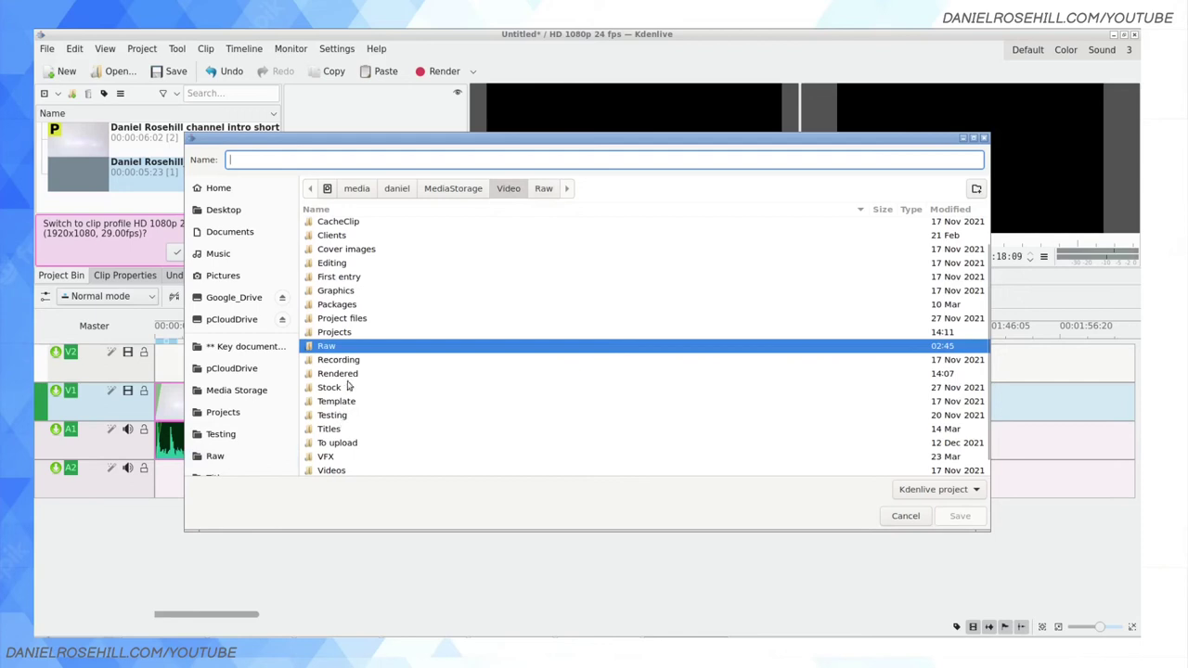
pyautogui.doubleClick(339, 333)
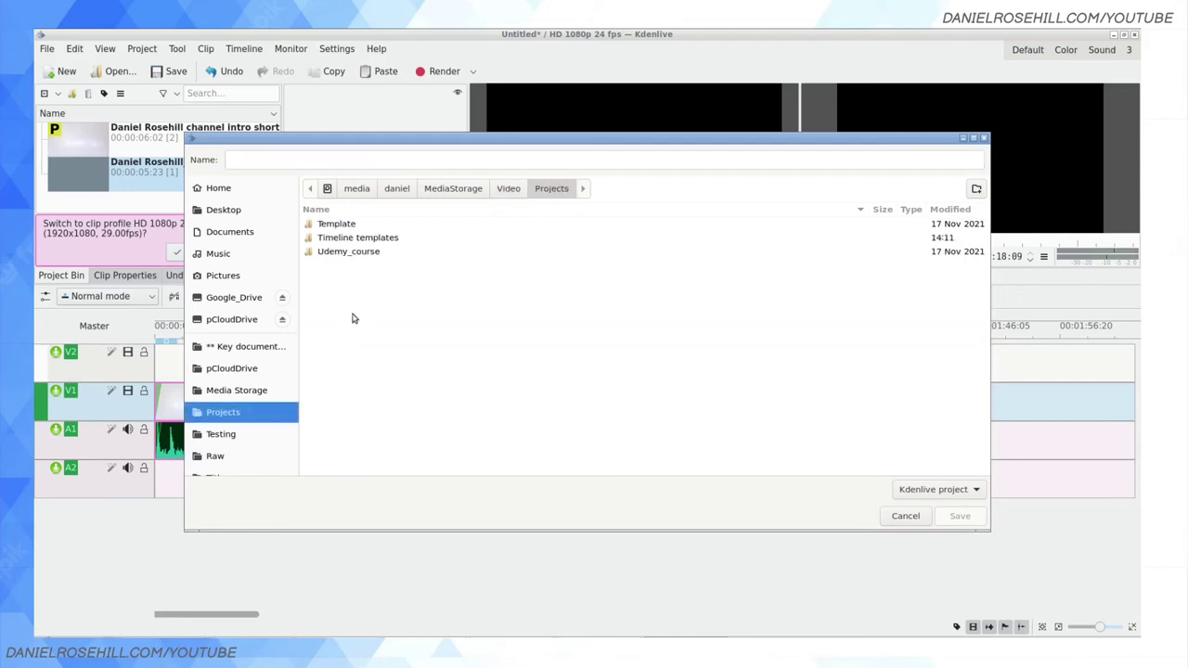
pyautogui.doubleClick(349, 239)
pyautogui.click(609, 167)
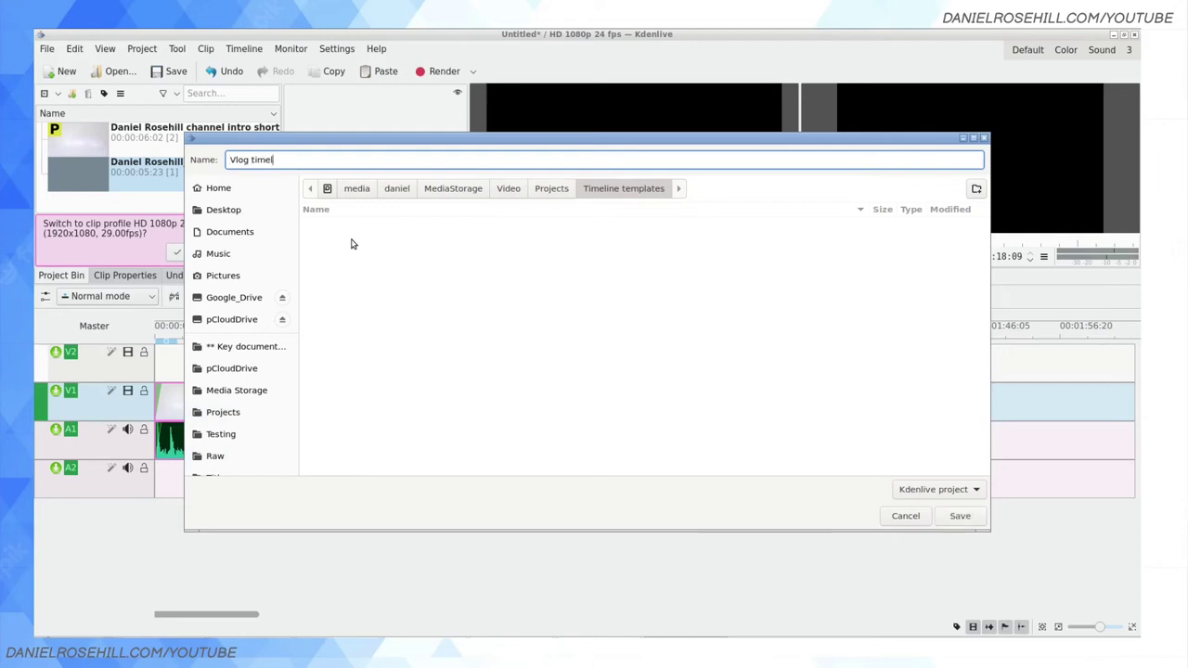
pyautogui.write('Vlog timeline')
pyautogui.press('Return')
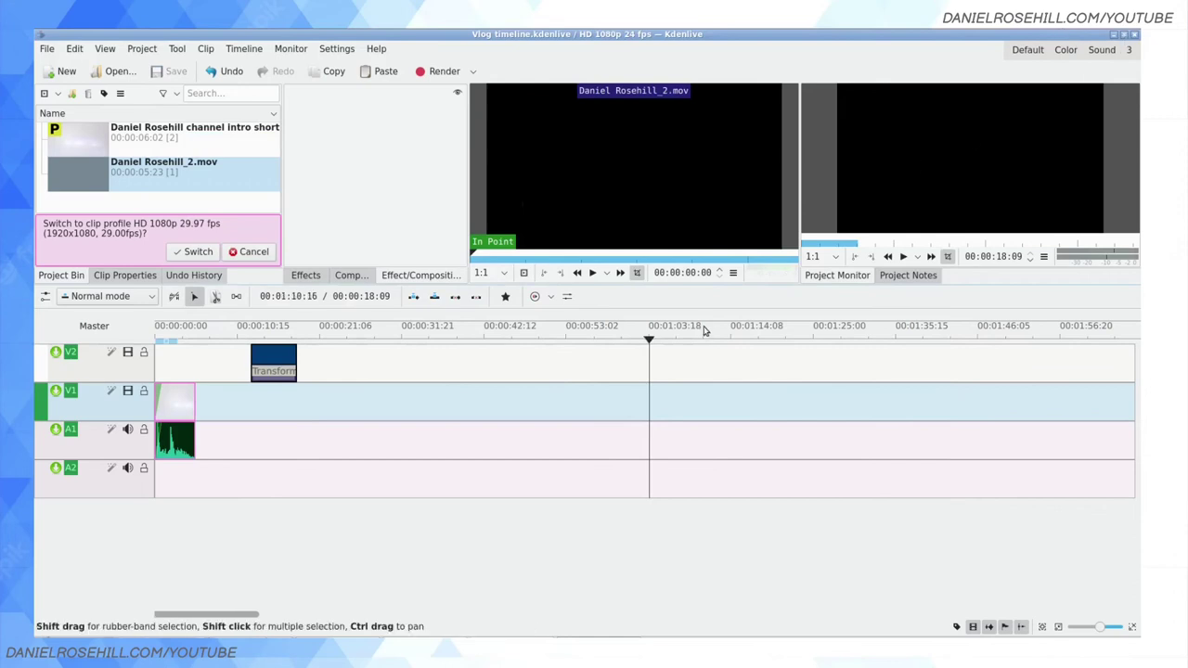
# Minimise Kdenlive and open Vlog timeline.kdenlive from Projects/Timeline templates in PCManFM.
pyautogui.click(1125, 35)
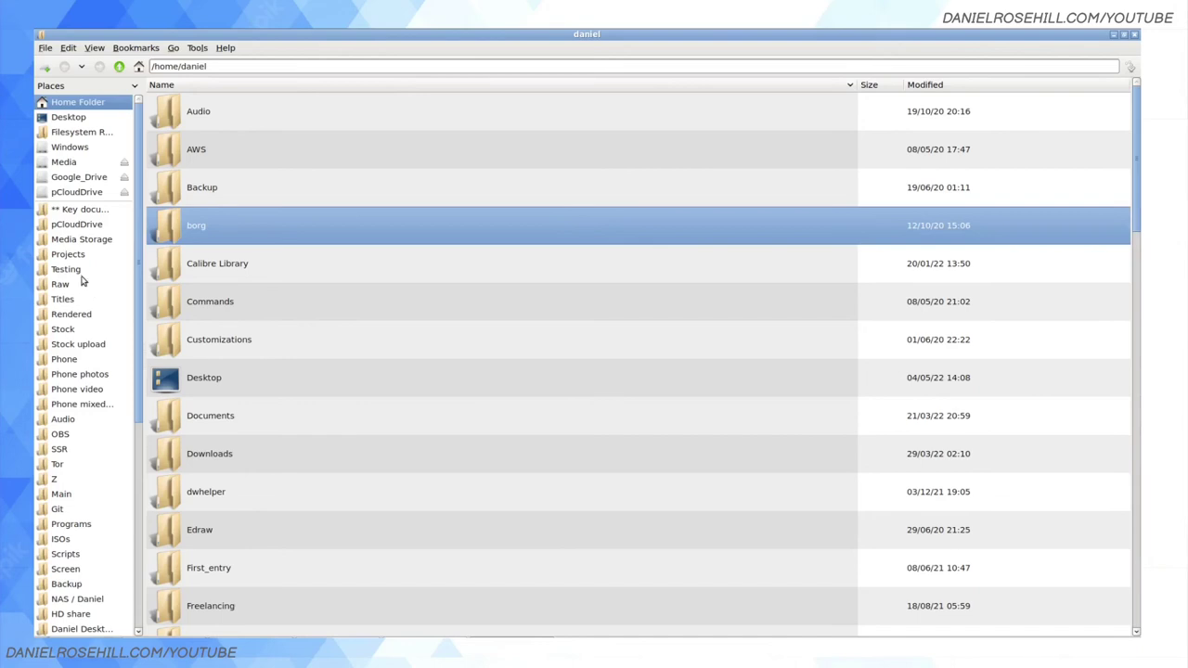
pyautogui.click(78, 254)
pyautogui.doubleClick(278, 157)
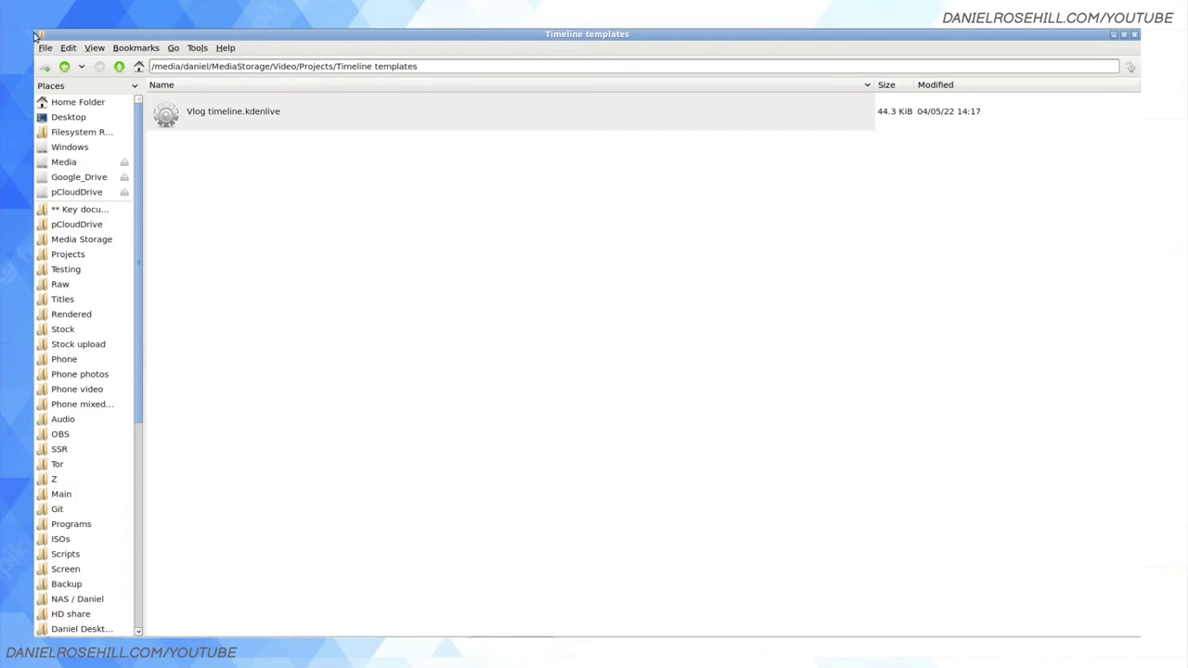
pyautogui.doubleClick(197, 107)
pyautogui.click(650, 367)
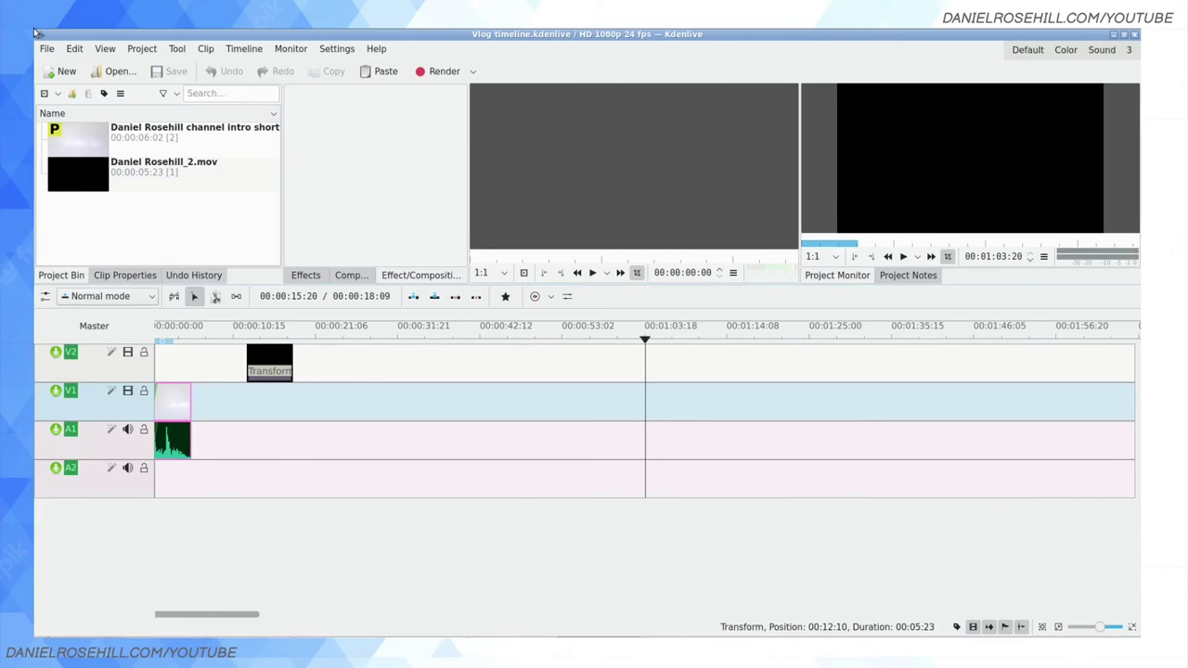
# Save the reopened template as 'my vlog' in the Video/Projects folder.
pyautogui.click(46, 48)
pyautogui.click(55, 125)
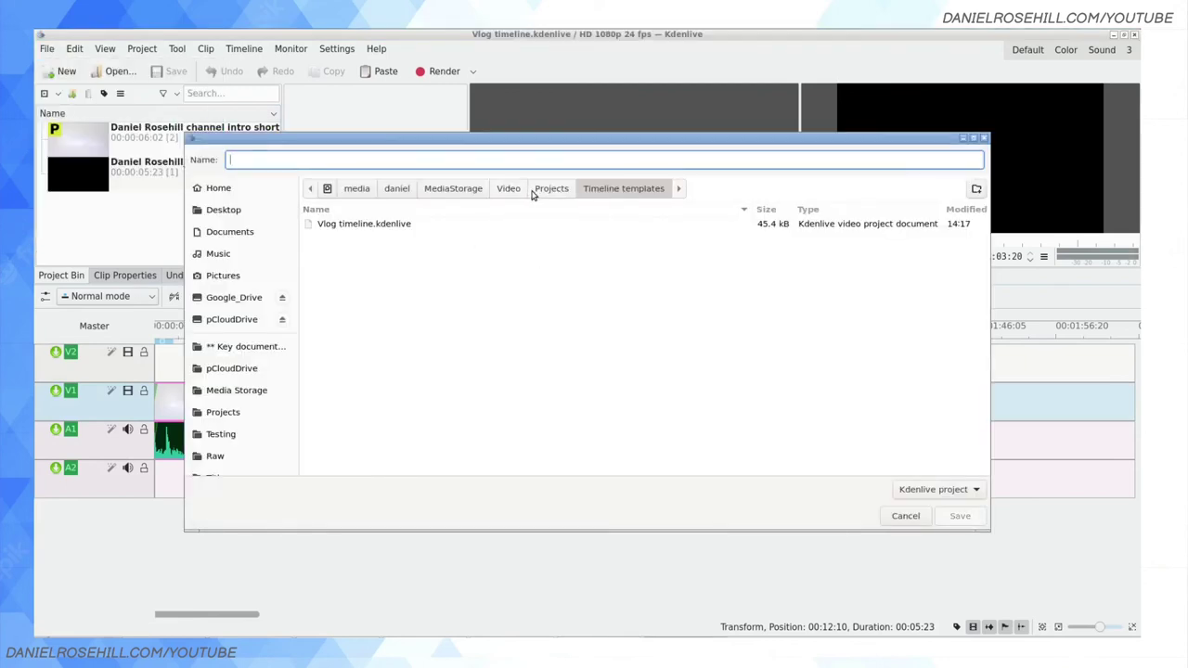
pyautogui.click(547, 189)
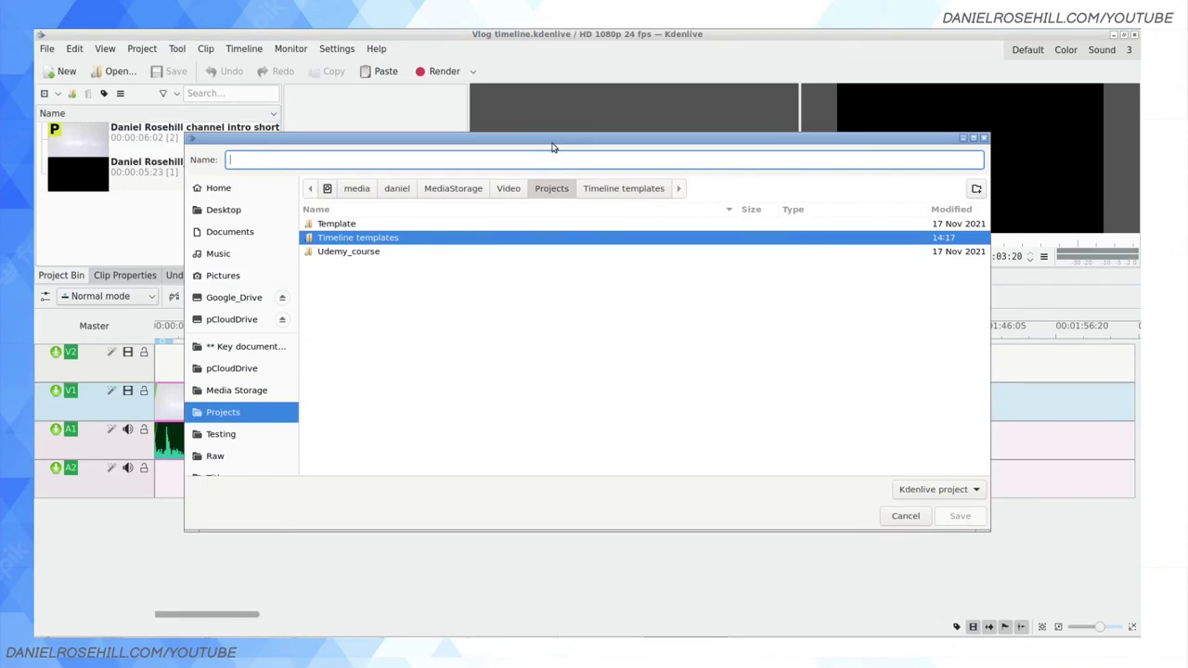
pyautogui.write('my vlog')
pyautogui.press('Return')
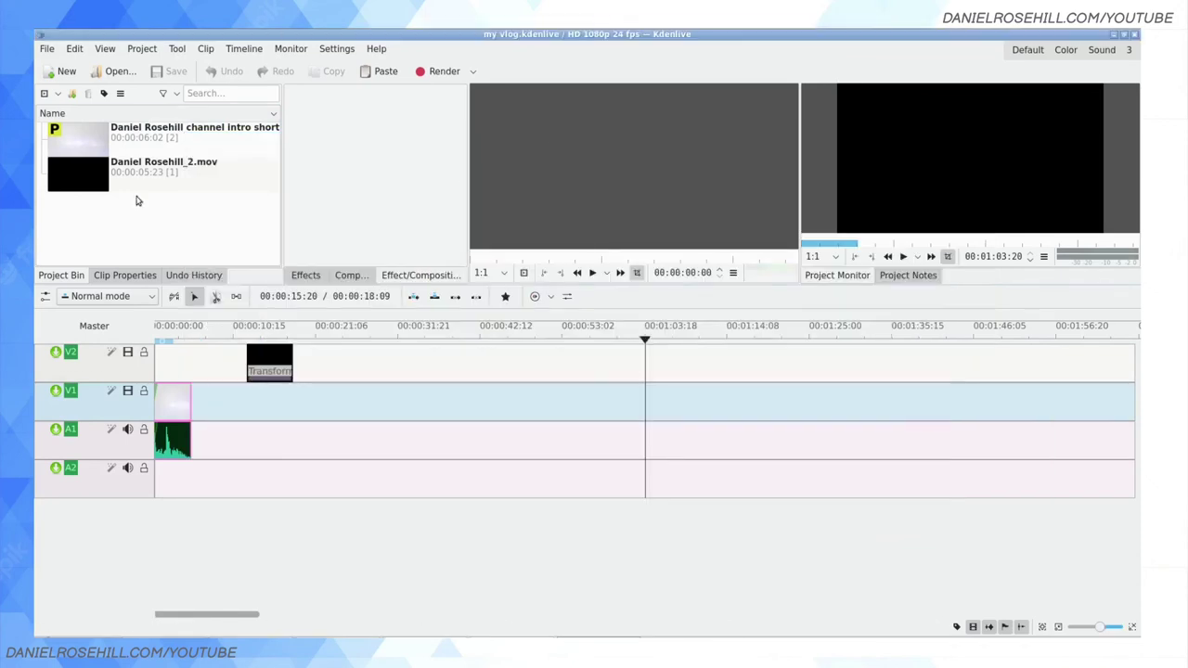